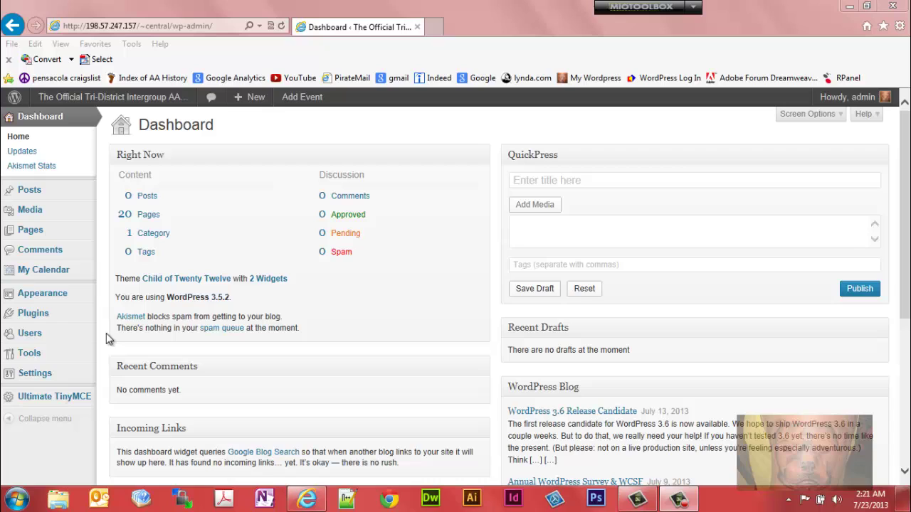
Step: Open the list of installed plugins and look over its entries, including My Calendar
mouse_move(68, 280)
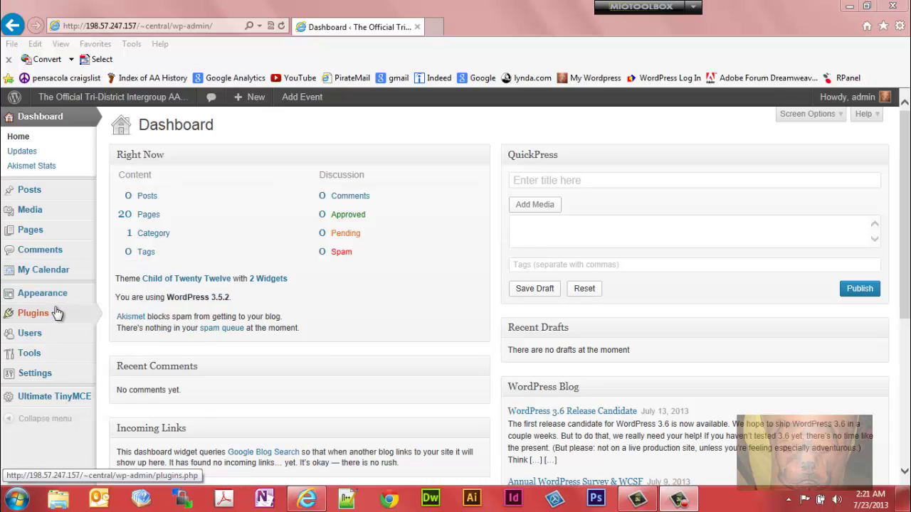
mouse_move(57, 311)
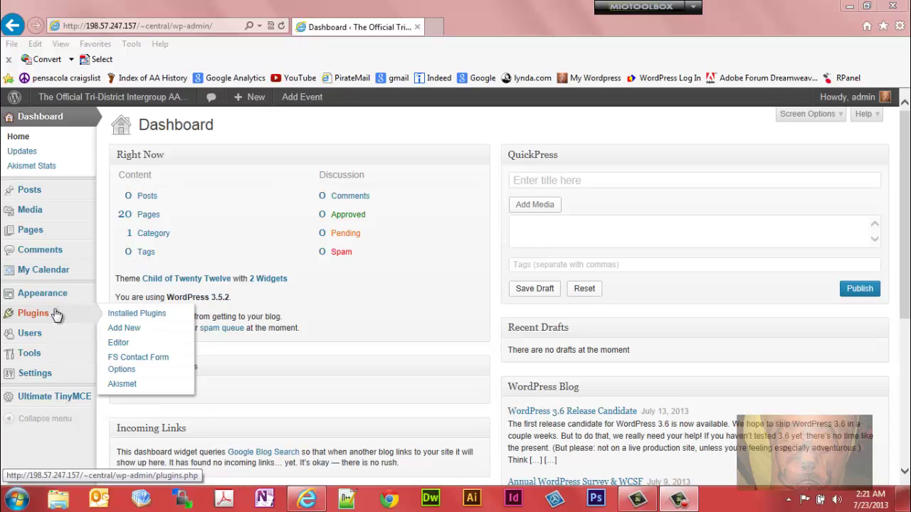
click(124, 315)
scroll(908, 144, down, 2)
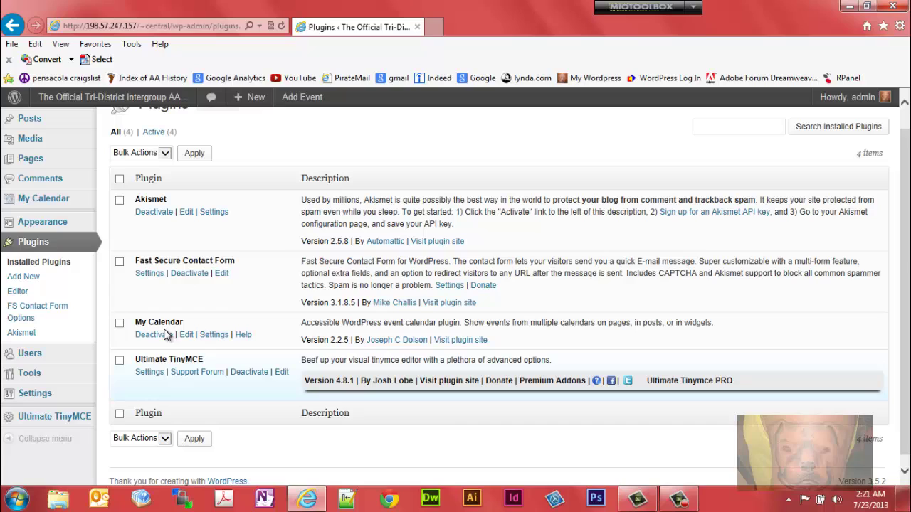
click(32, 265)
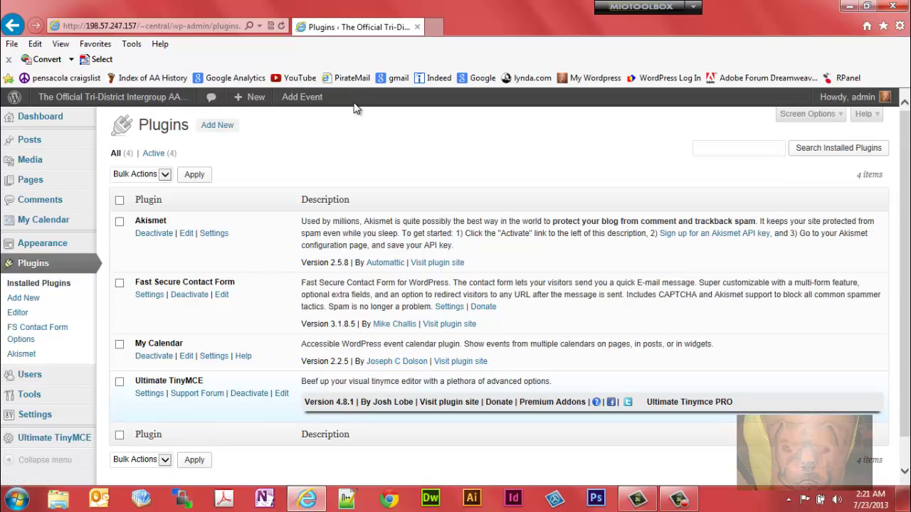
Step: Open the public Tri-District Intergroup website in a new browser tab and switch to it
click(434, 27)
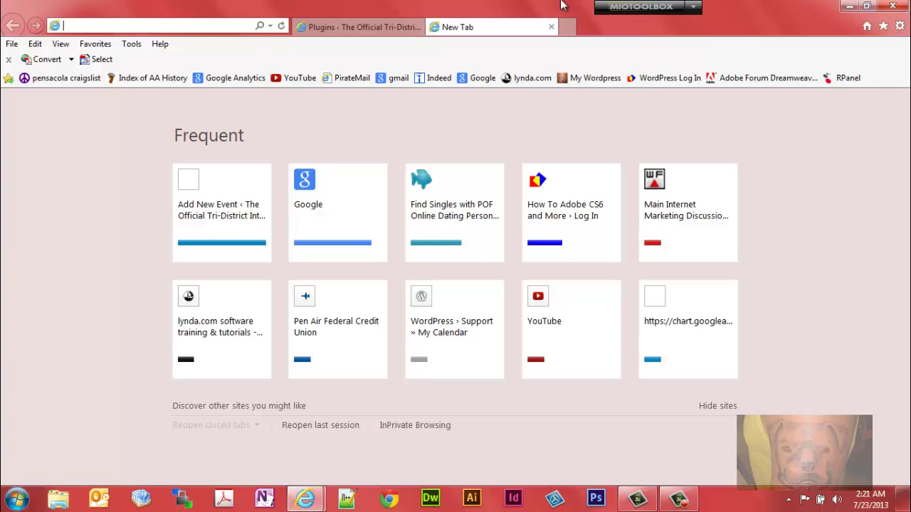
click(551, 27)
mouse_move(142, 100)
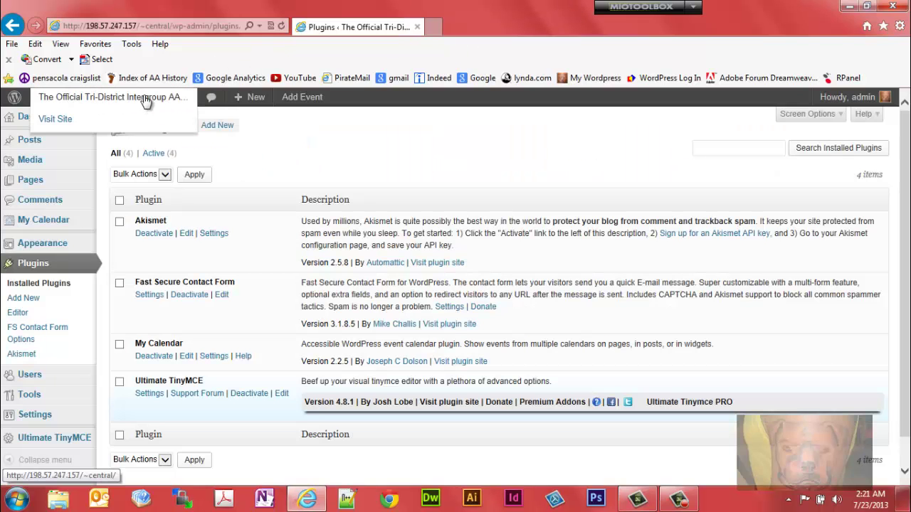
right_click(42, 99)
click(125, 122)
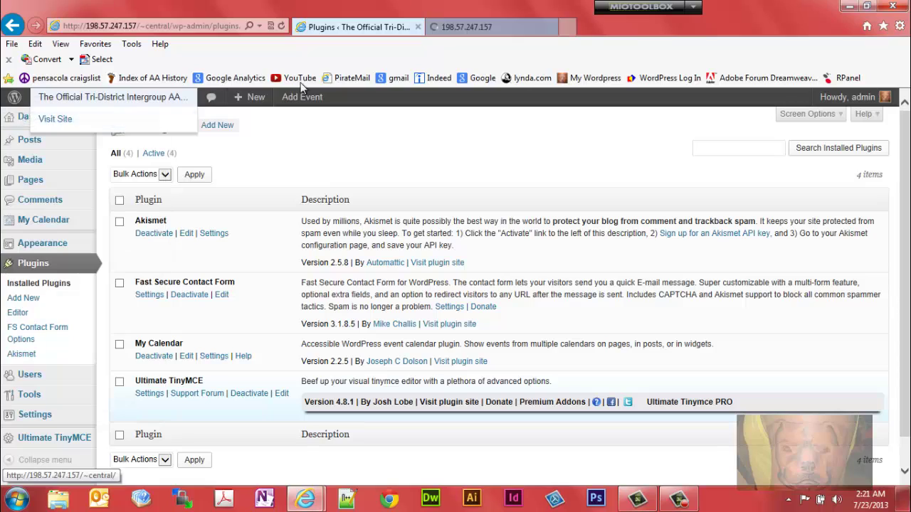
click(516, 28)
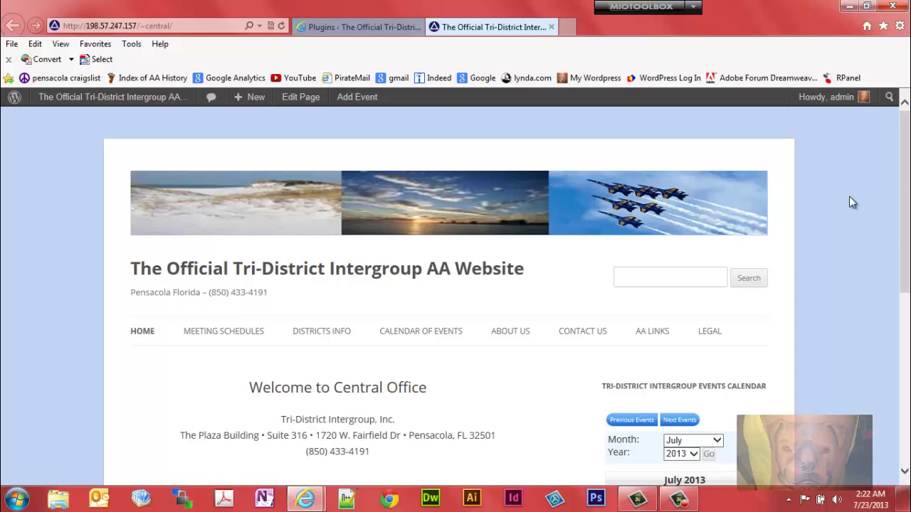
Step: View the home page's sidebar calendar, then open the Calendar of Events page and examine the July 2013 month grid
scroll(908, 178, down, 3)
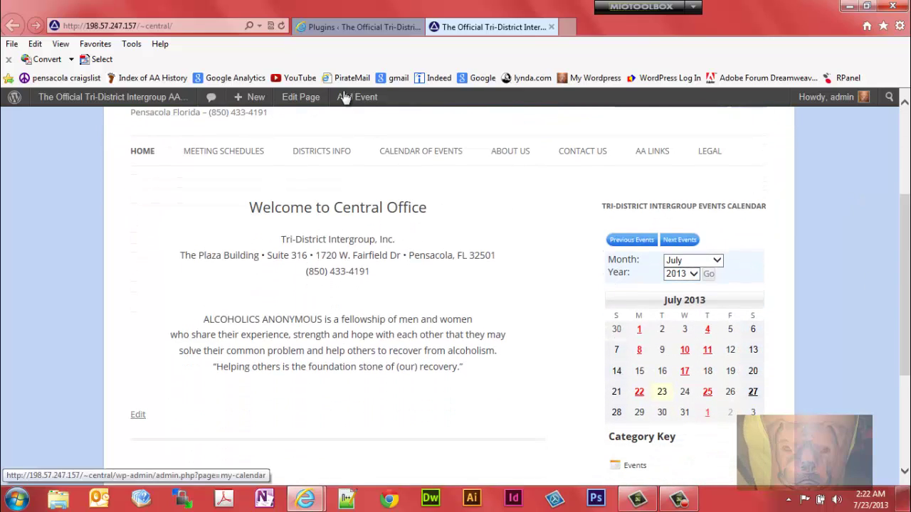
click(402, 150)
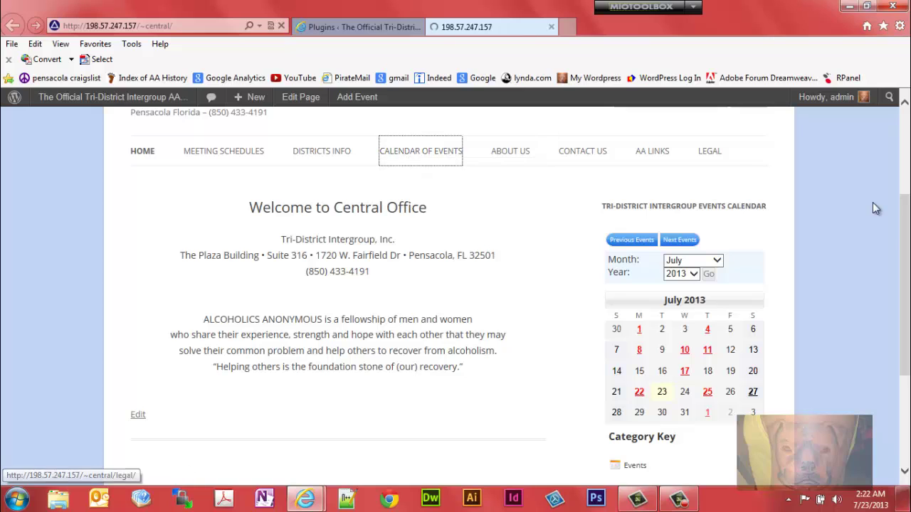
drag(904, 196, 908, 271)
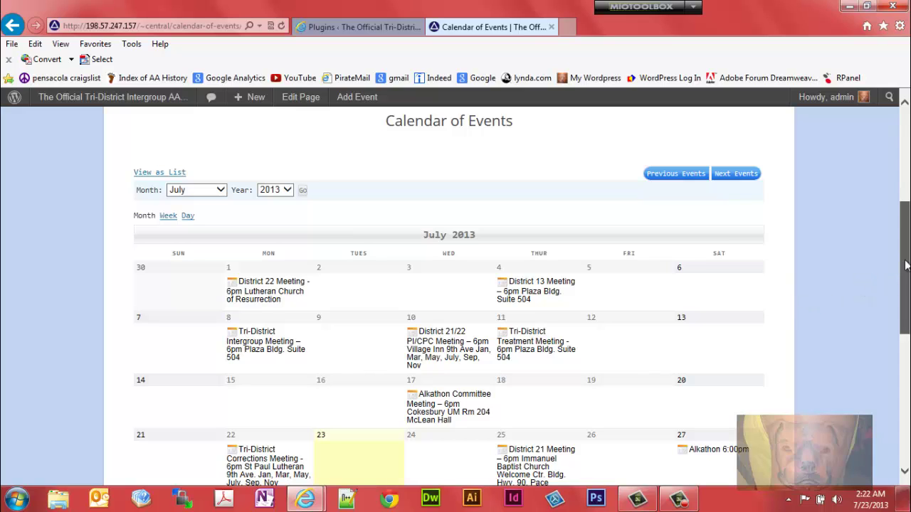
drag(905, 267, 908, 293)
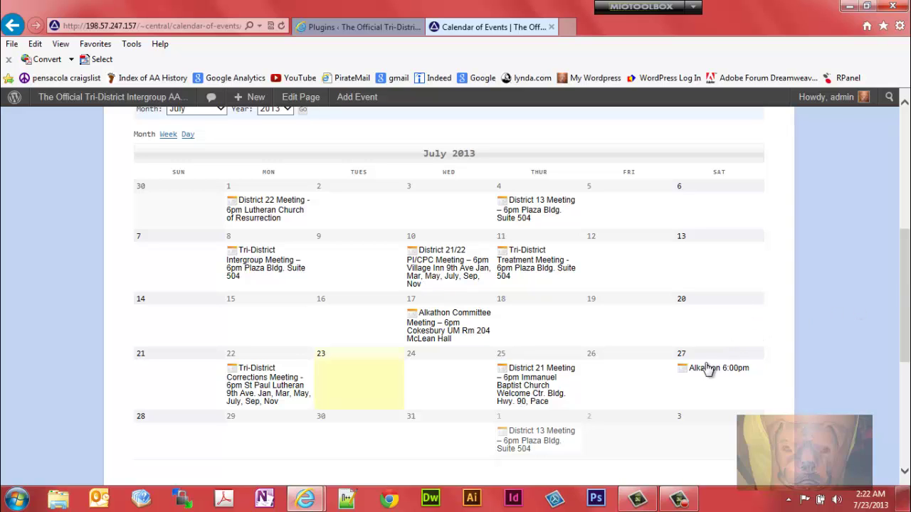
drag(908, 334, 908, 210)
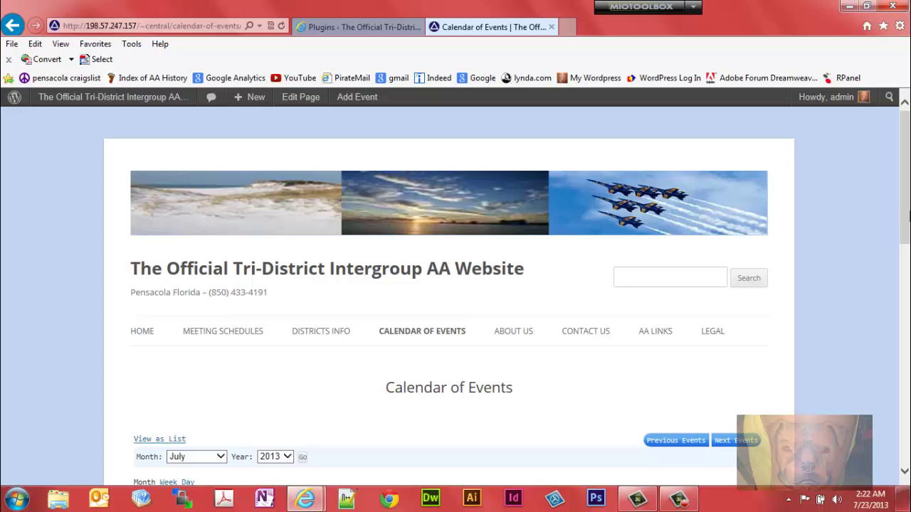
Step: Open the site's Meeting Schedules page and examine the daily list under Today's Meetings
click(254, 332)
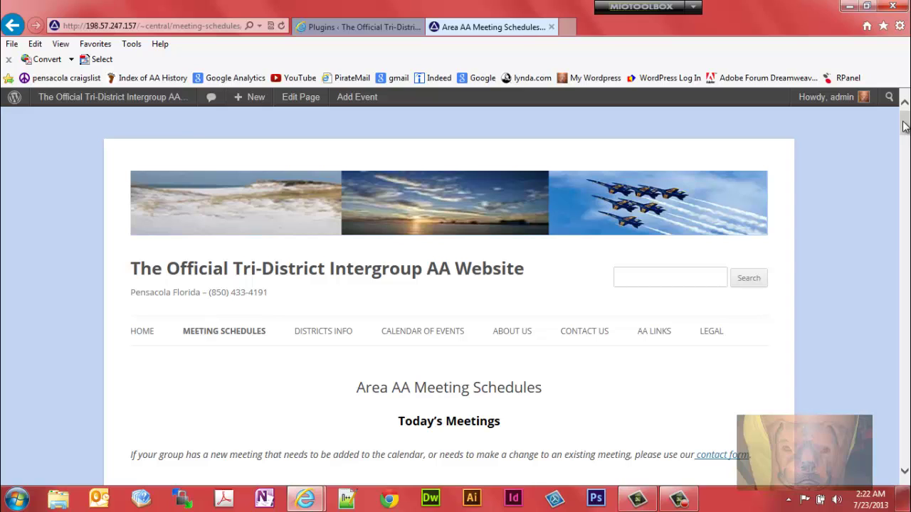
drag(904, 127, 904, 129)
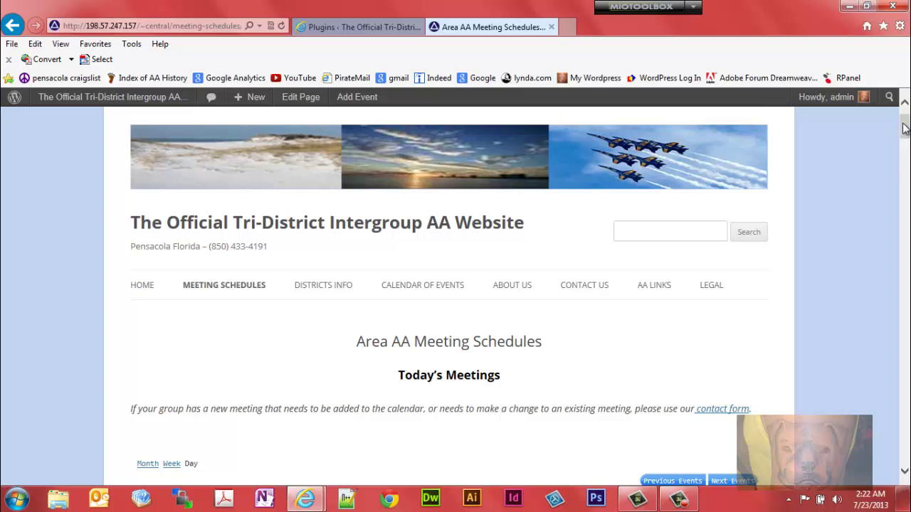
drag(904, 127, 906, 144)
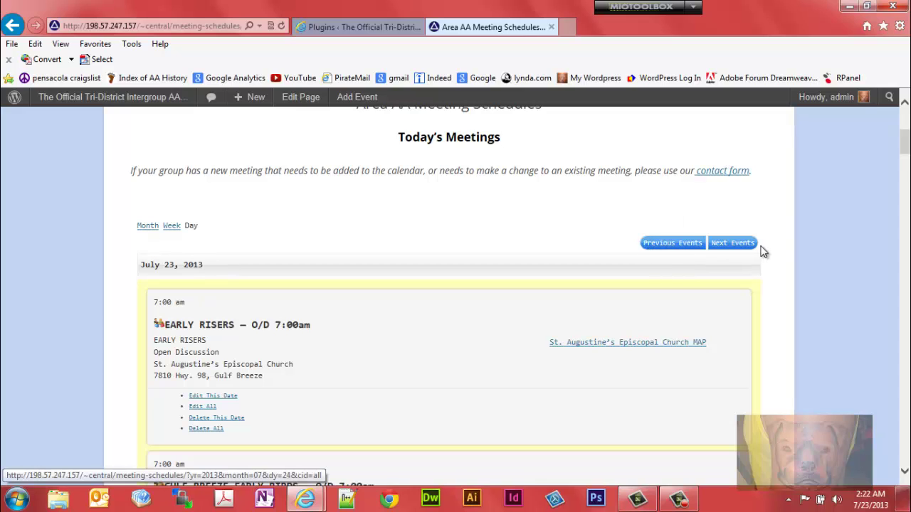
drag(906, 142, 906, 117)
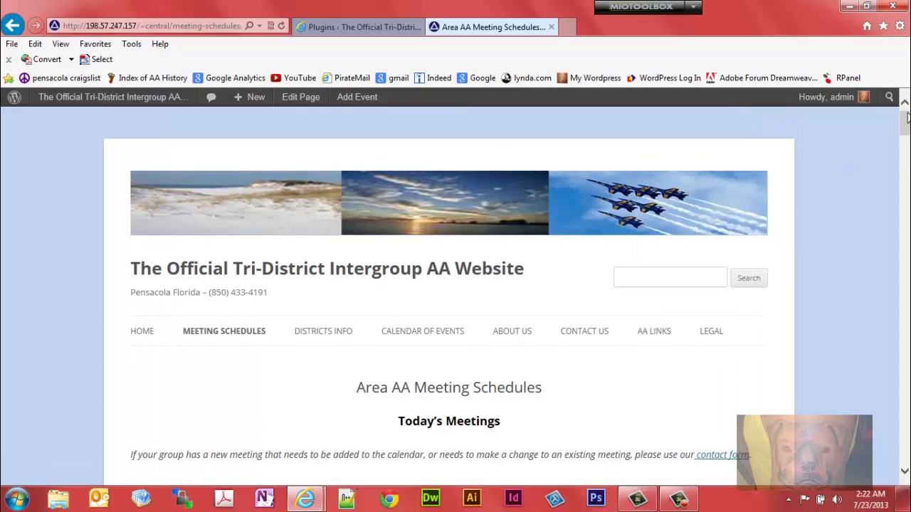
Step: Return to the site's admin area and review My Calendar's settings, including the week view caption in Calendar Text Settings
click(346, 28)
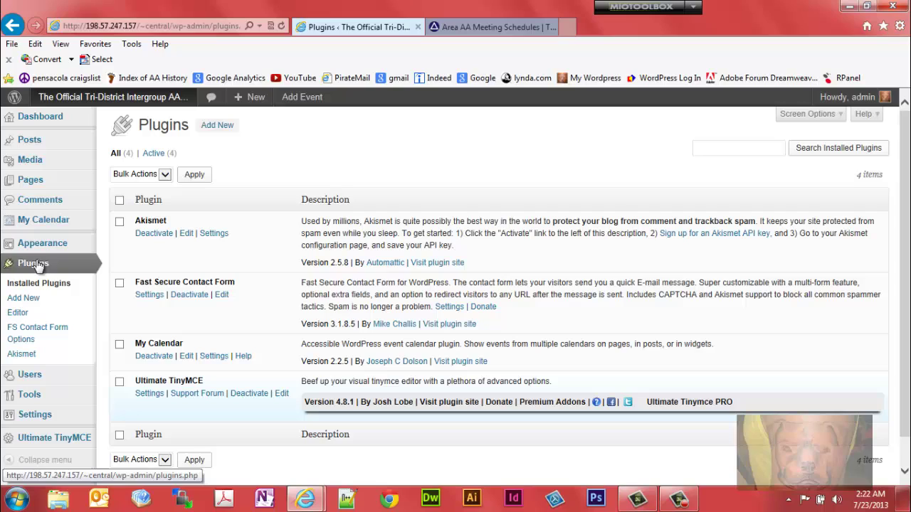
mouse_move(43, 220)
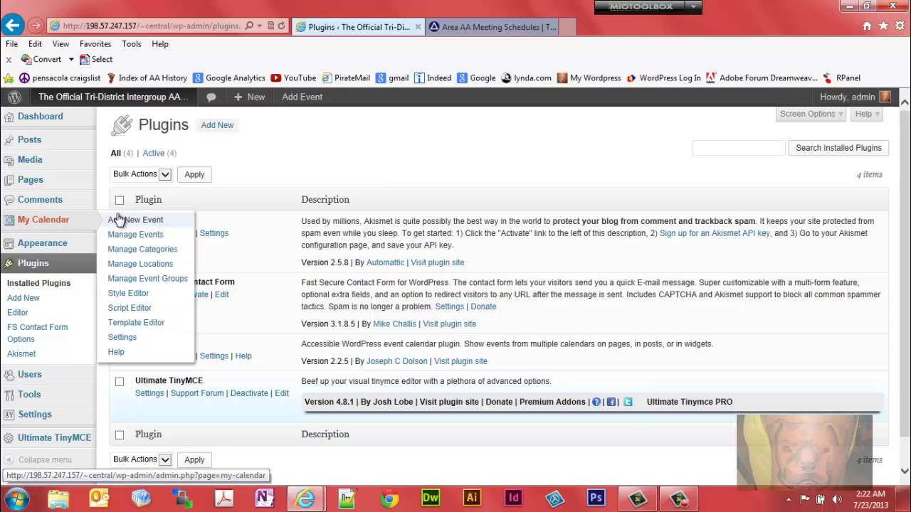
click(122, 337)
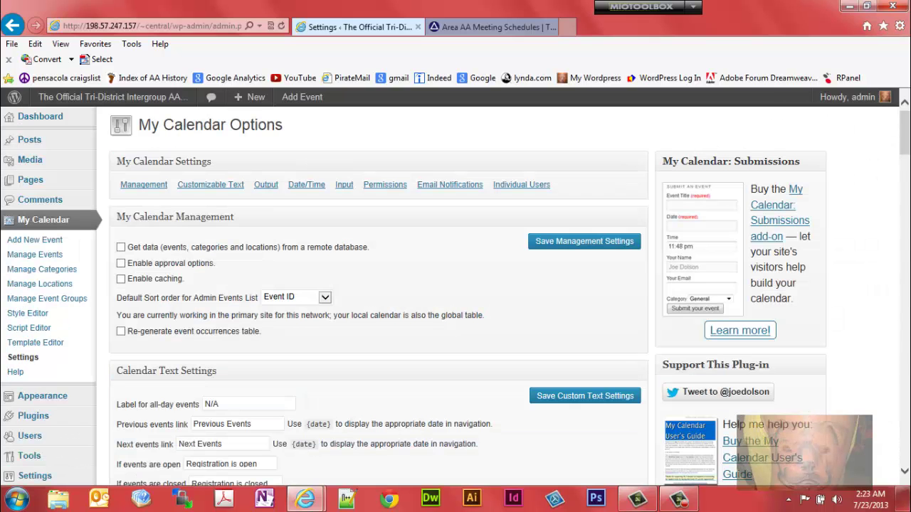
drag(907, 137, 907, 146)
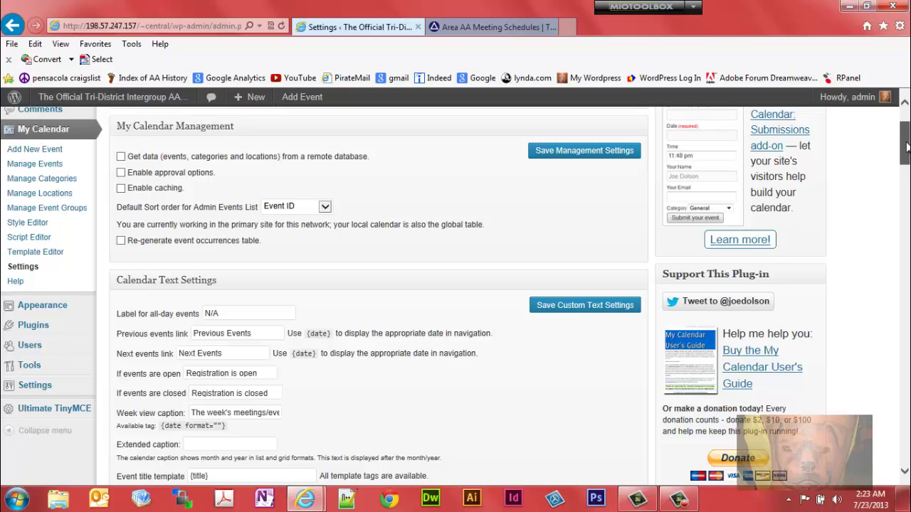
drag(908, 146, 906, 156)
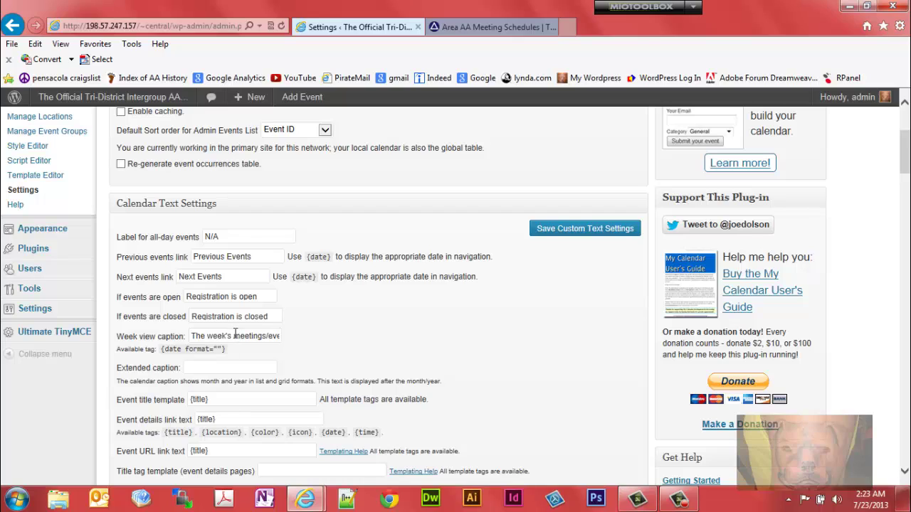
drag(267, 335, 242, 335)
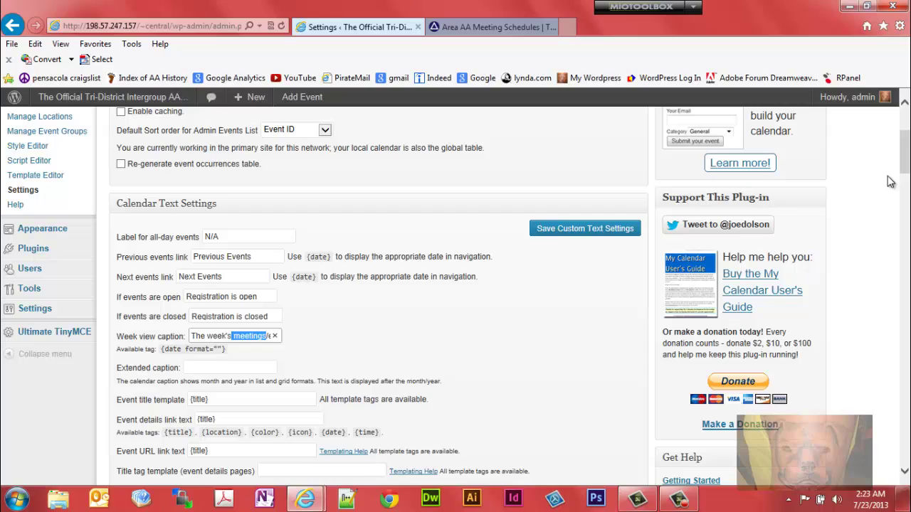
drag(906, 157, 906, 130)
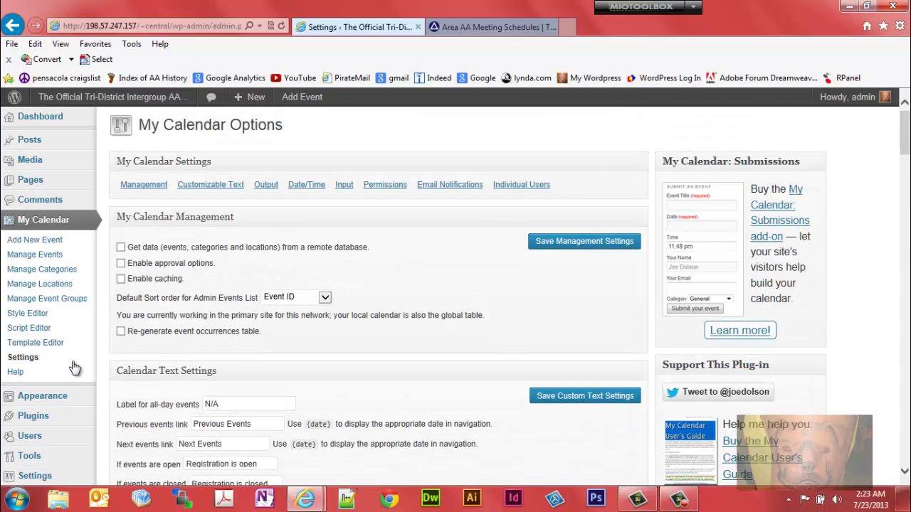
Step: Review the fields of My Calendar's Add New Event form and the event list in Manage Events
click(32, 243)
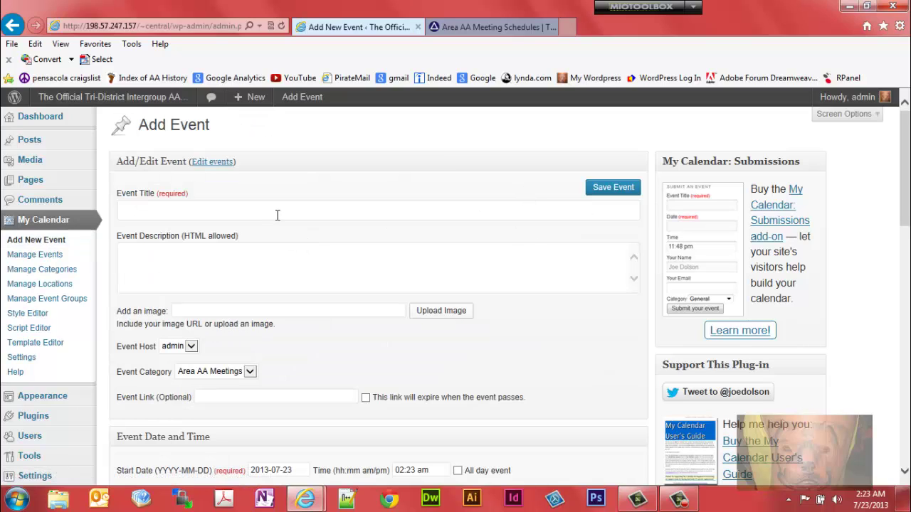
click(278, 215)
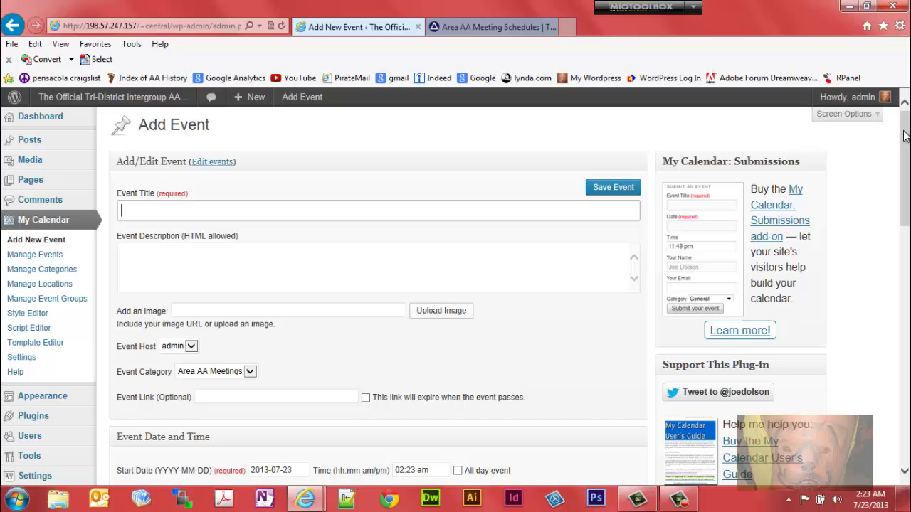
mouse_move(905, 136)
mouse_down()
mouse_move(907, 216)
mouse_move(907, 148)
mouse_up()
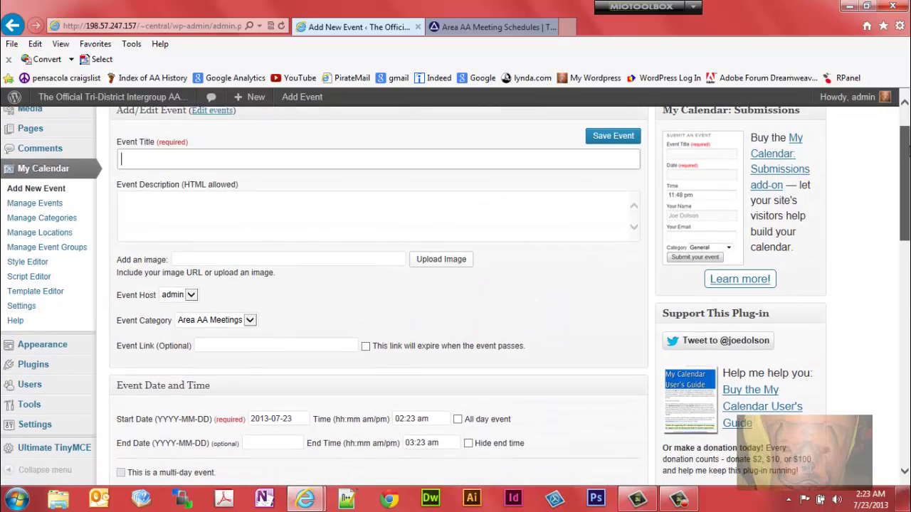
click(32, 206)
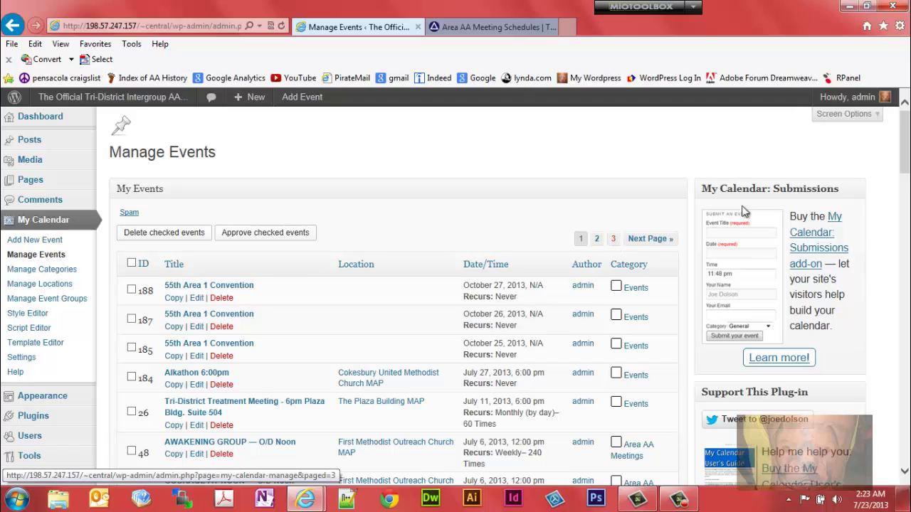
drag(902, 158, 901, 125)
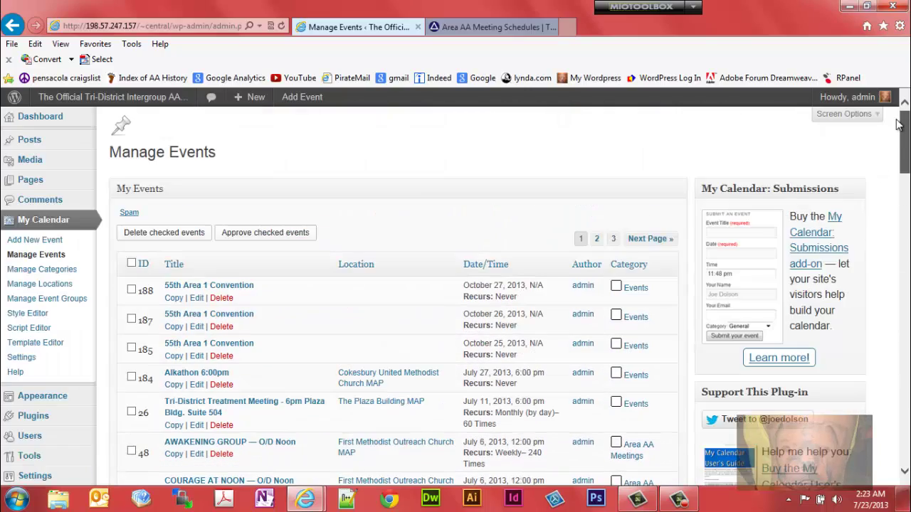
Step: Open My Calendar's category management and examine the Events and Area AA Meetings categories
click(41, 269)
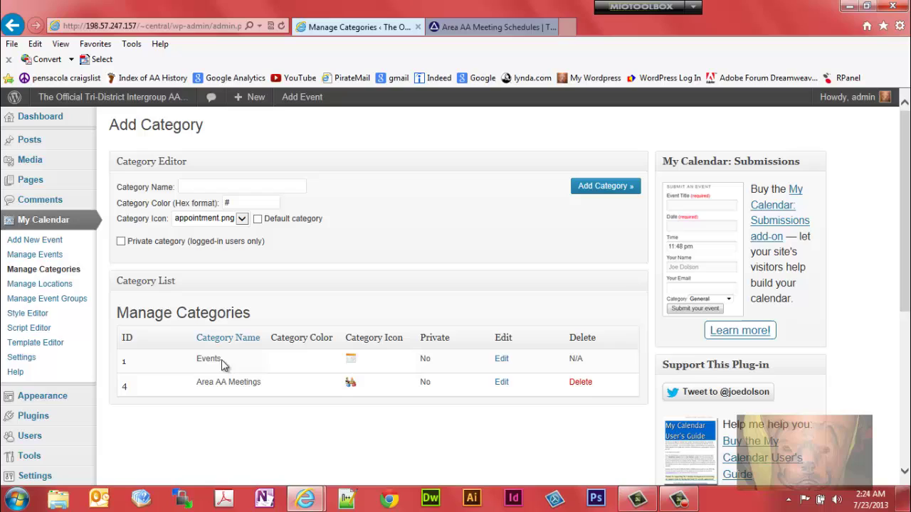
drag(221, 362, 207, 361)
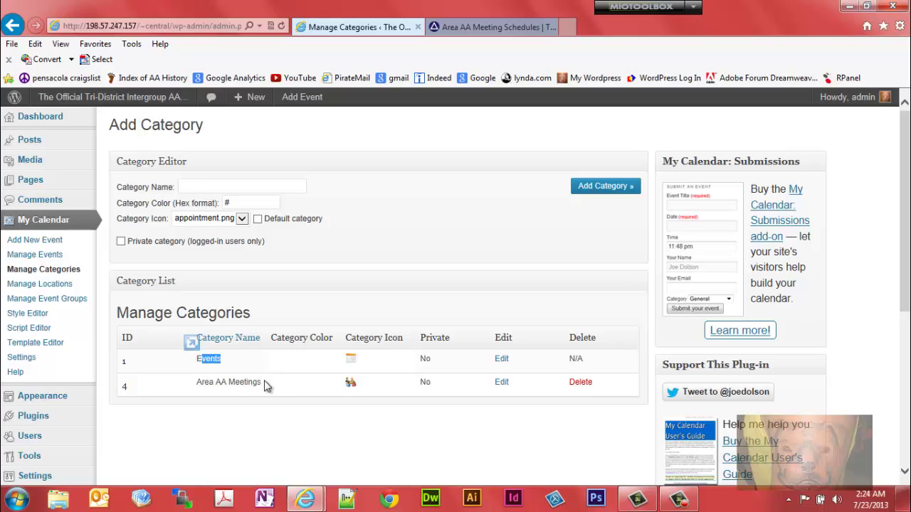
drag(262, 384, 207, 385)
Step: Reopen the Add New Event form and check the available Event Category choices, leaving Area AA Meetings selected
click(22, 240)
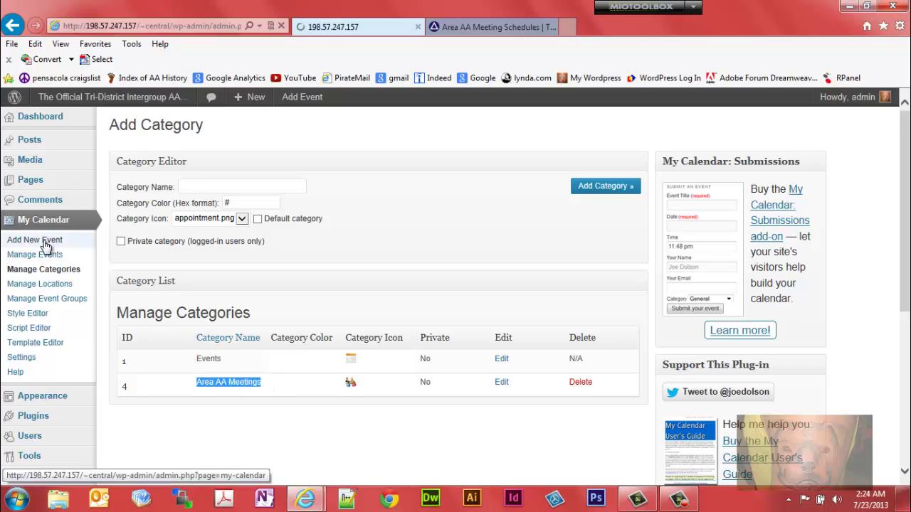
drag(908, 157, 909, 186)
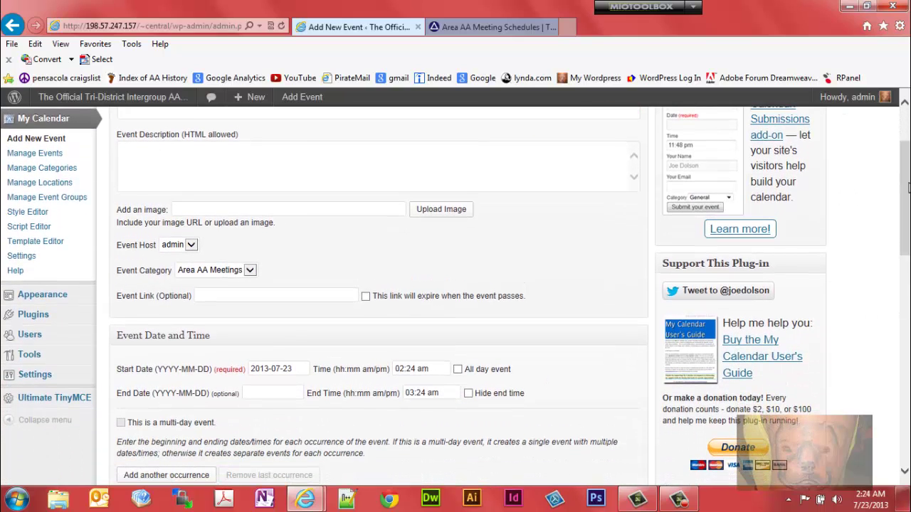
click(249, 271)
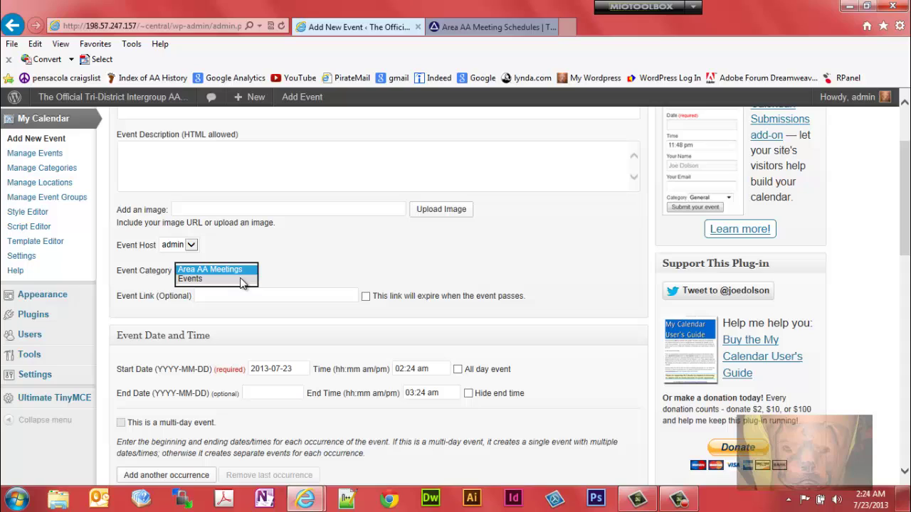
click(266, 263)
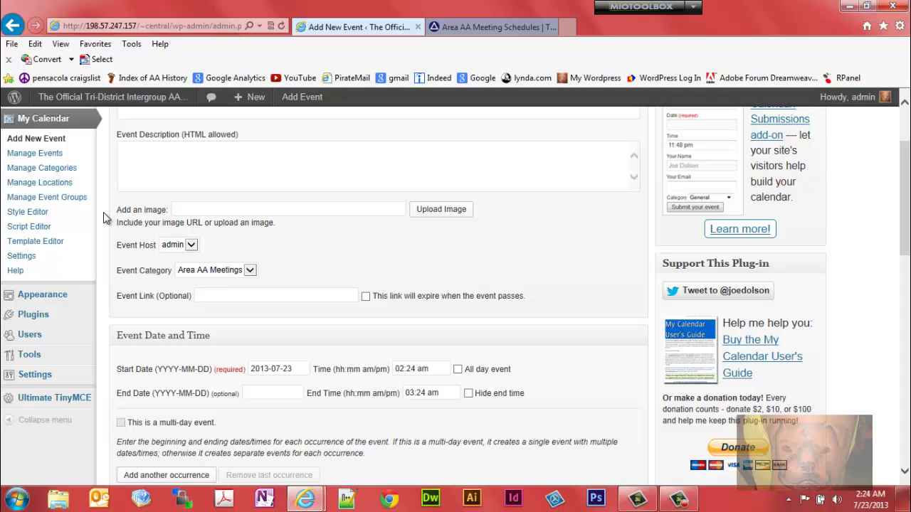
Step: Keep Area AA Meetings as the event category and review the Location Editor fields in Manage Locations
click(247, 272)
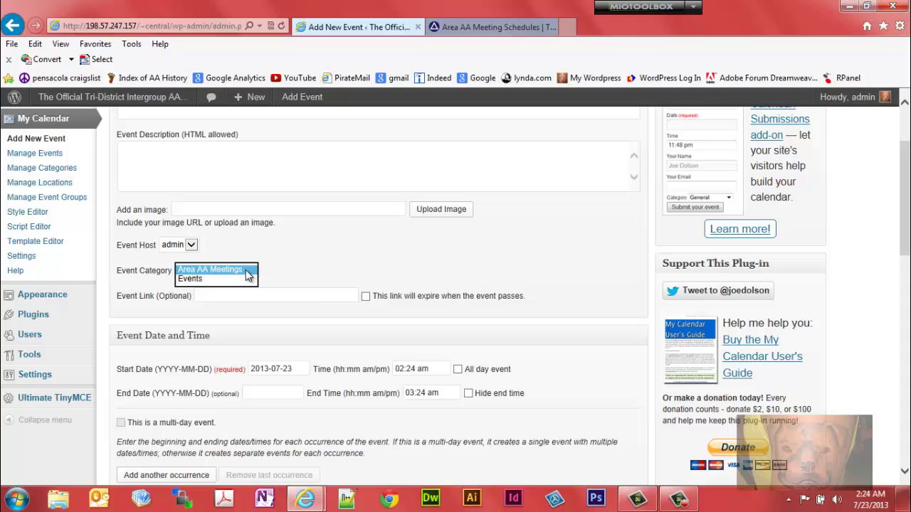
click(211, 270)
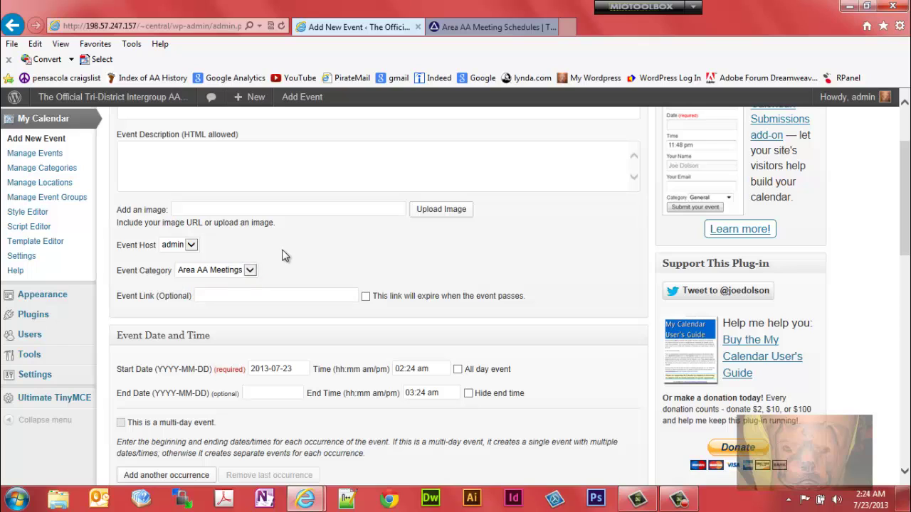
click(46, 183)
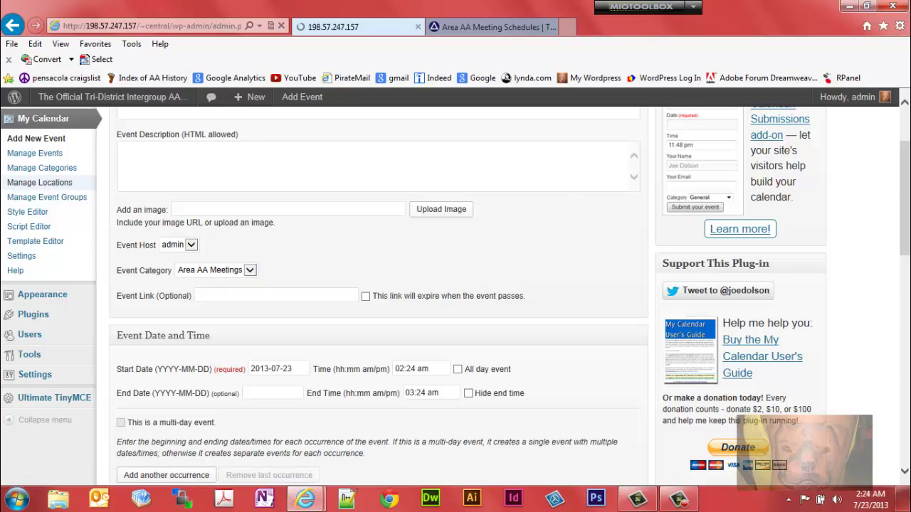
mouse_move(906, 137)
mouse_down()
mouse_move(907, 154)
mouse_move(906, 141)
mouse_up()
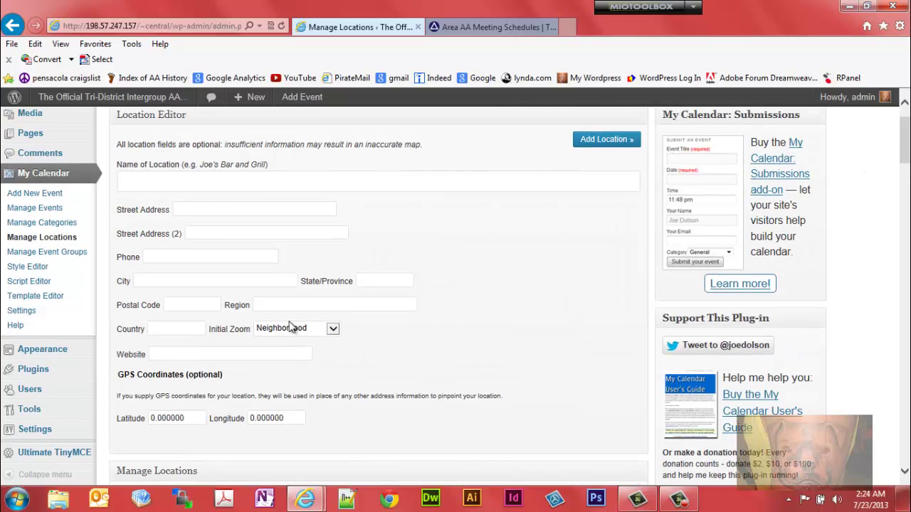
click(264, 307)
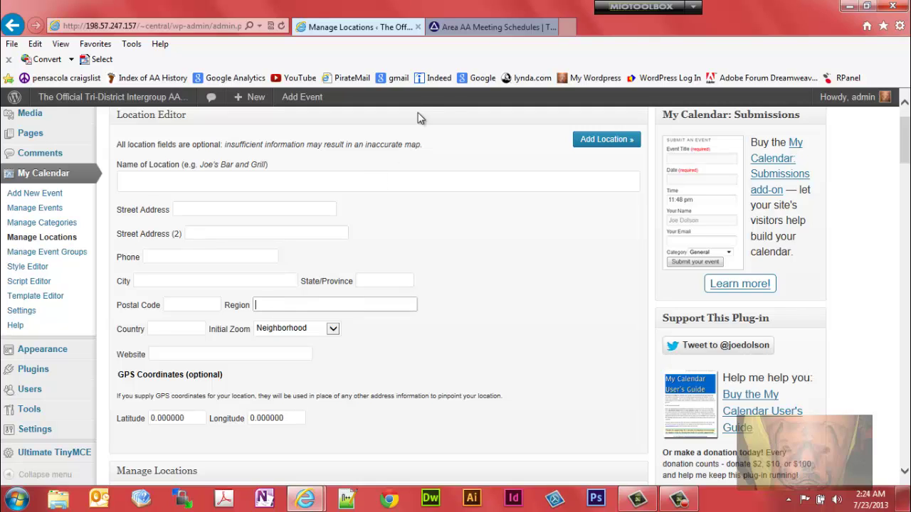
Step: View the public Area AA Meeting Schedules page, and return to Manage Locations to look over the saved locations
click(491, 27)
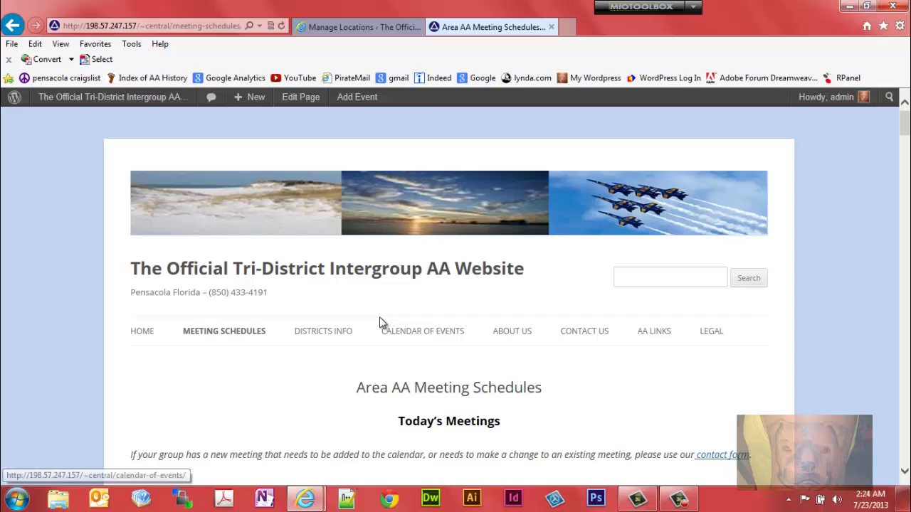
mouse_move(336, 343)
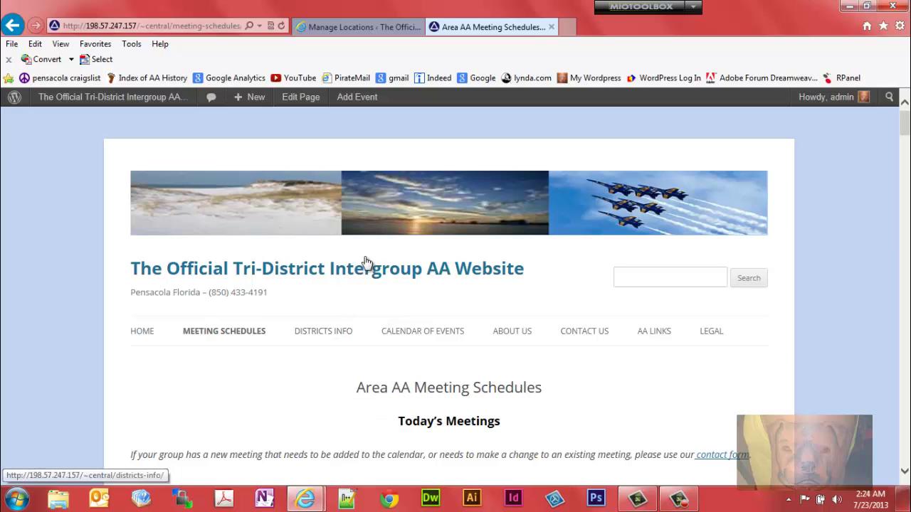
click(363, 28)
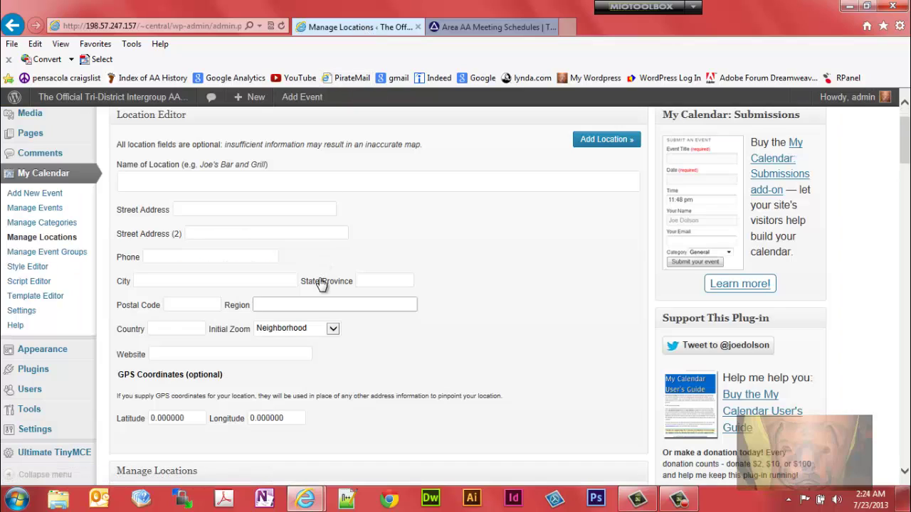
drag(908, 146, 907, 160)
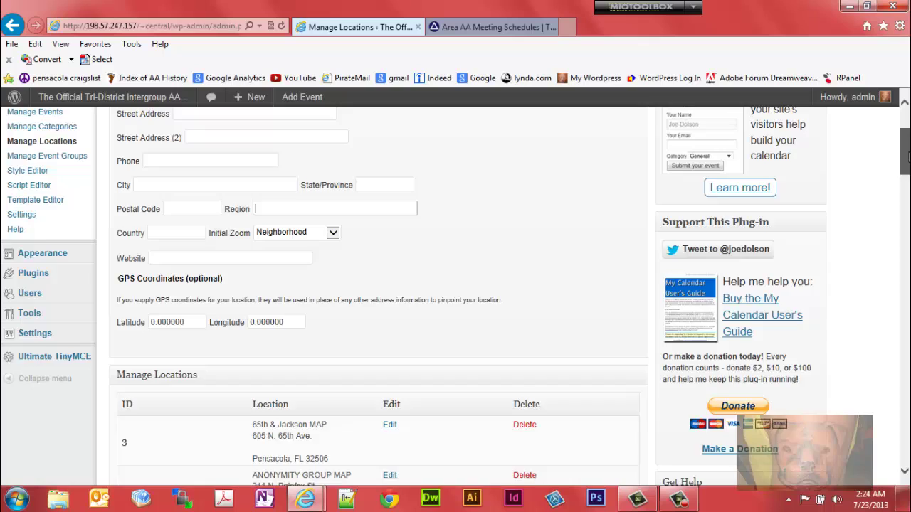
scroll(908, 156, up, 2)
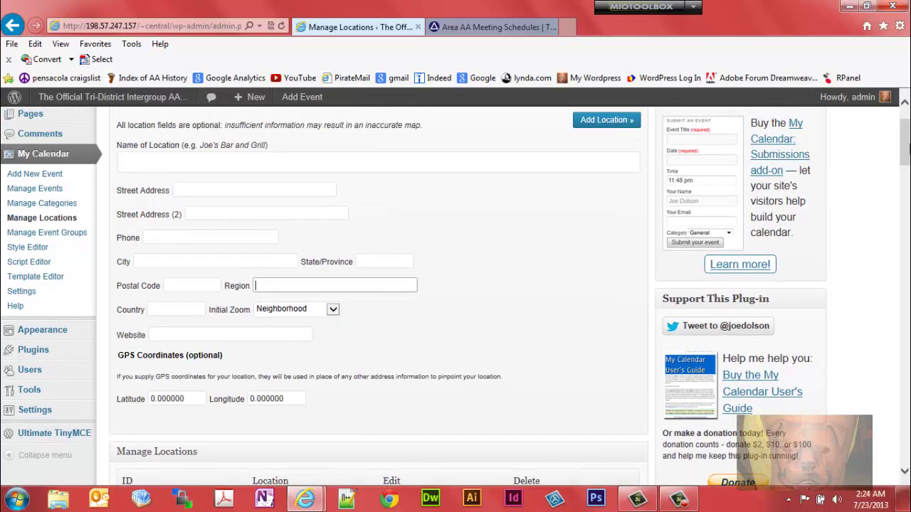
Step: Review My Calendar's Manage Event Groups page and its style, script and template editors
click(53, 239)
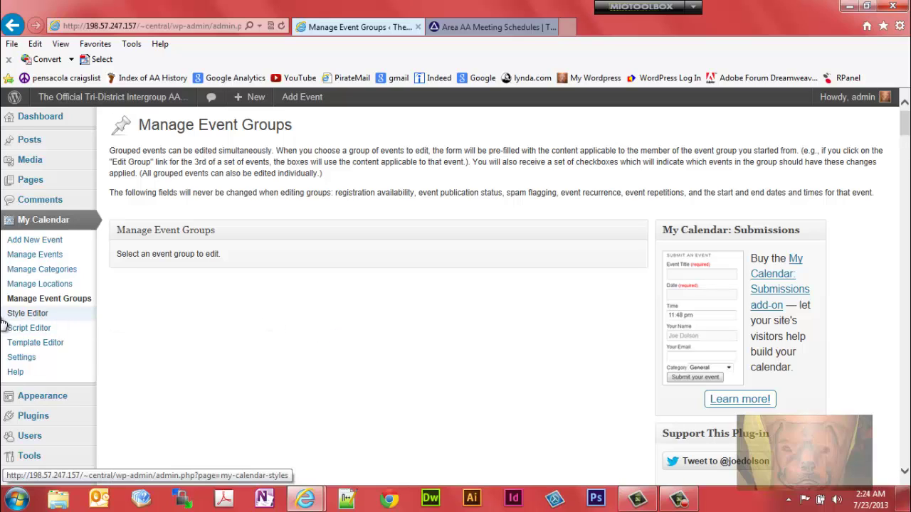
click(41, 314)
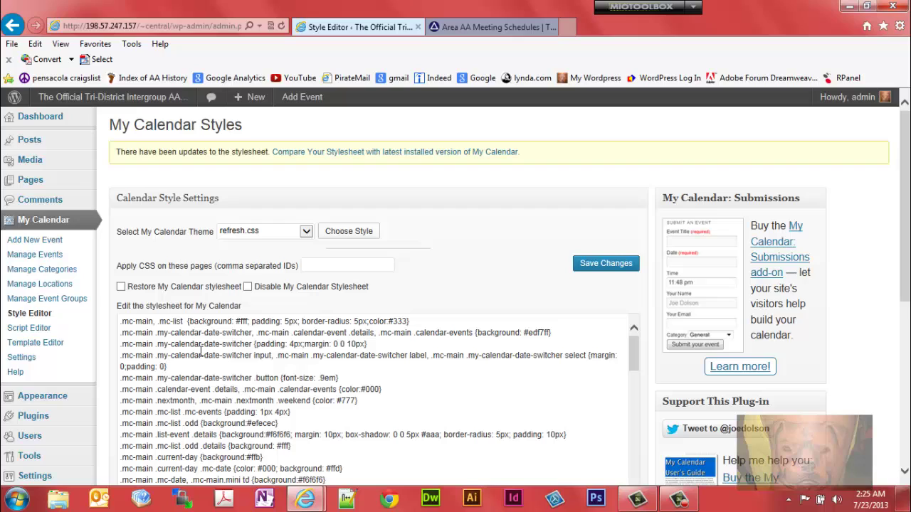
click(47, 330)
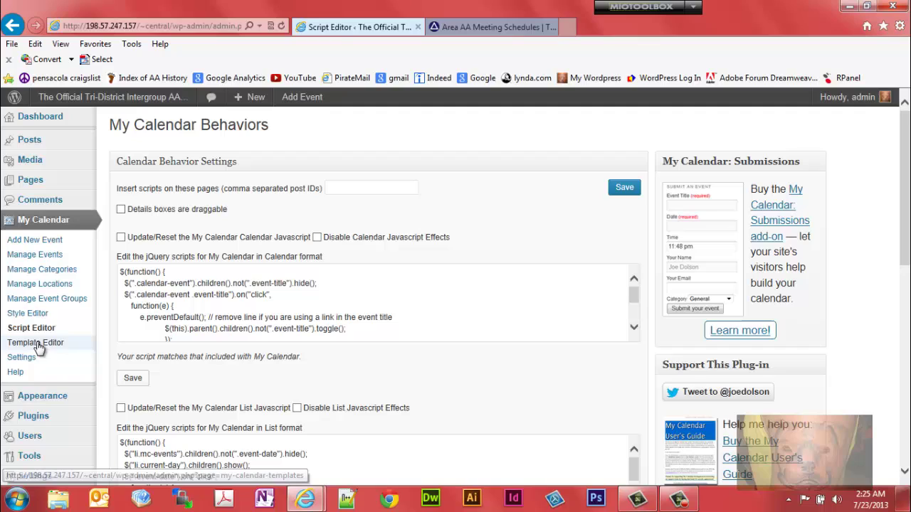
click(38, 344)
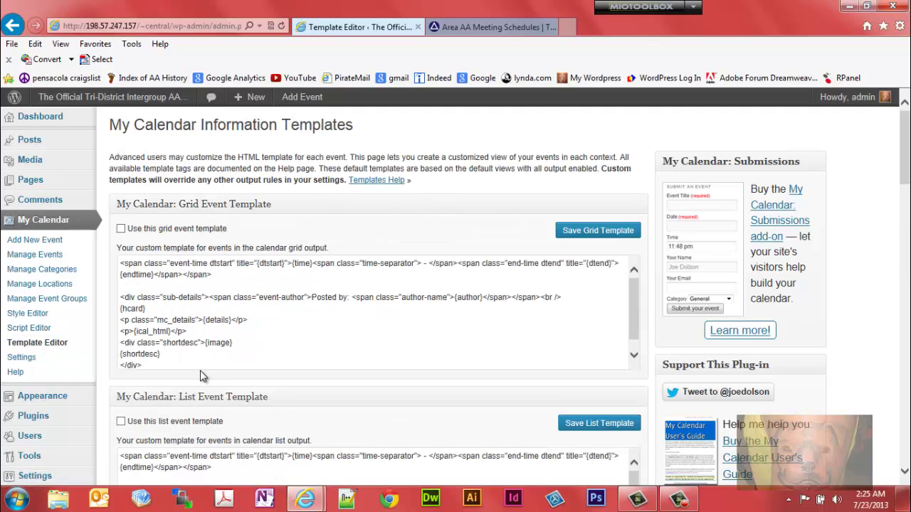
Step: Open My Calendar's help page and read its Getting Started and Shortcode Syntax sections
click(17, 372)
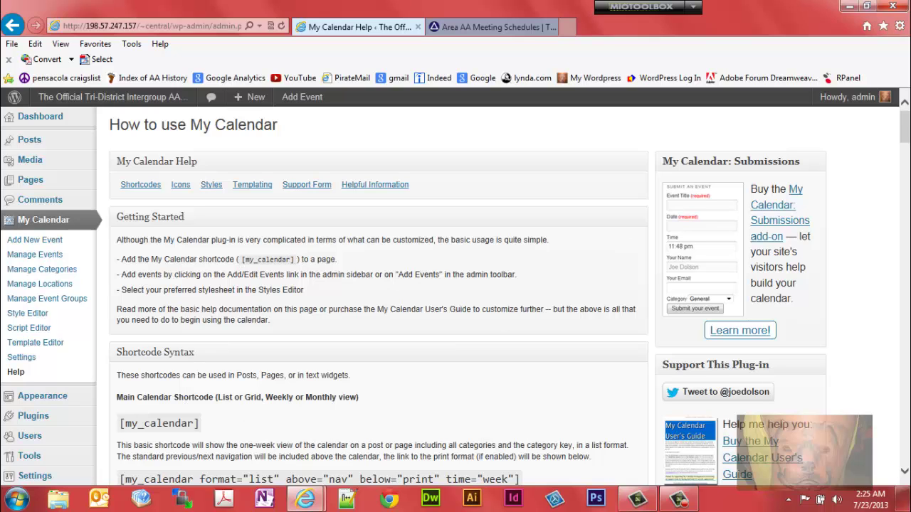
scroll(530, 216, down, 3)
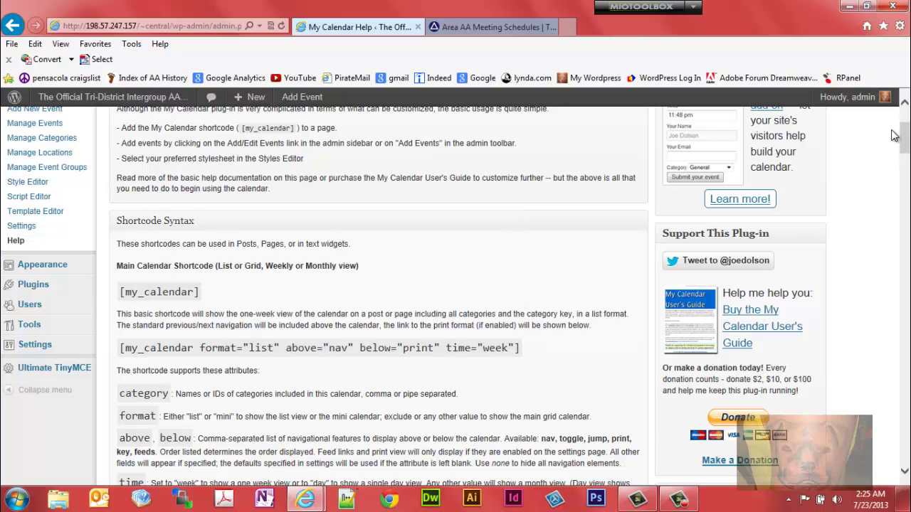
drag(904, 136, 904, 124)
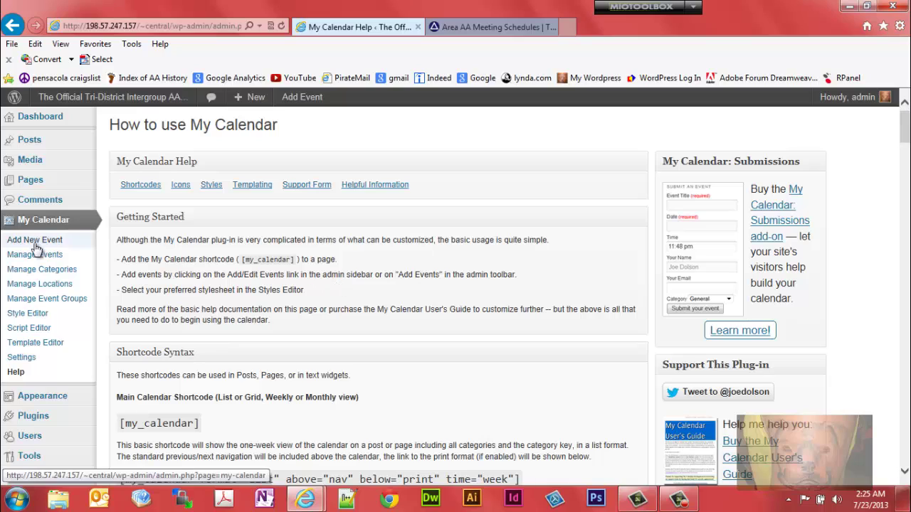
Step: Open the Area AA Meeting Schedules page for editing and examine its my_calendar shortcode
mouse_move(40, 171)
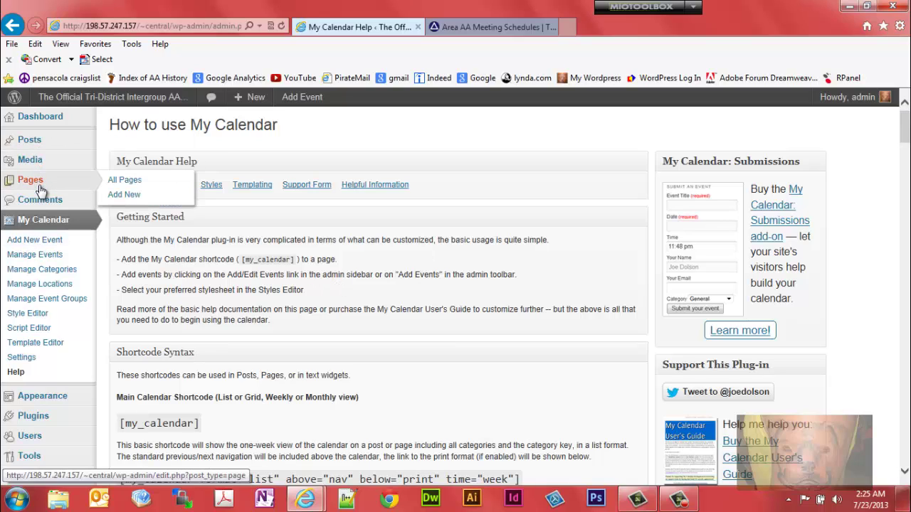
click(132, 184)
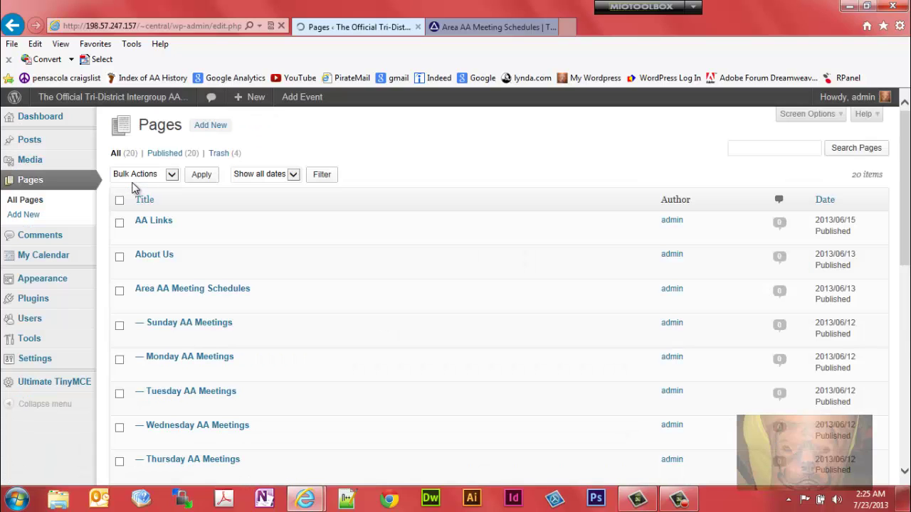
click(179, 289)
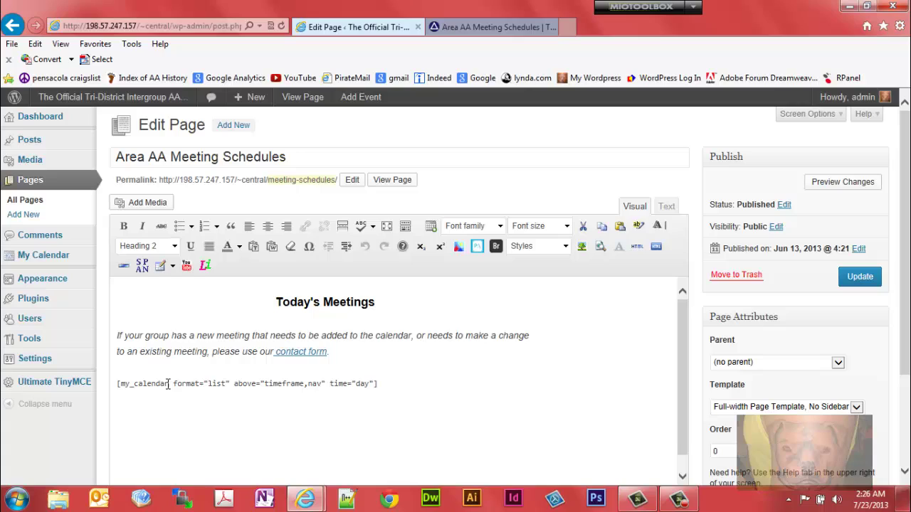
click(169, 383)
click(369, 384)
Step: Review the shortcode attributes in the My Calendar Shortcode Generator and close it without inserting anything
click(430, 228)
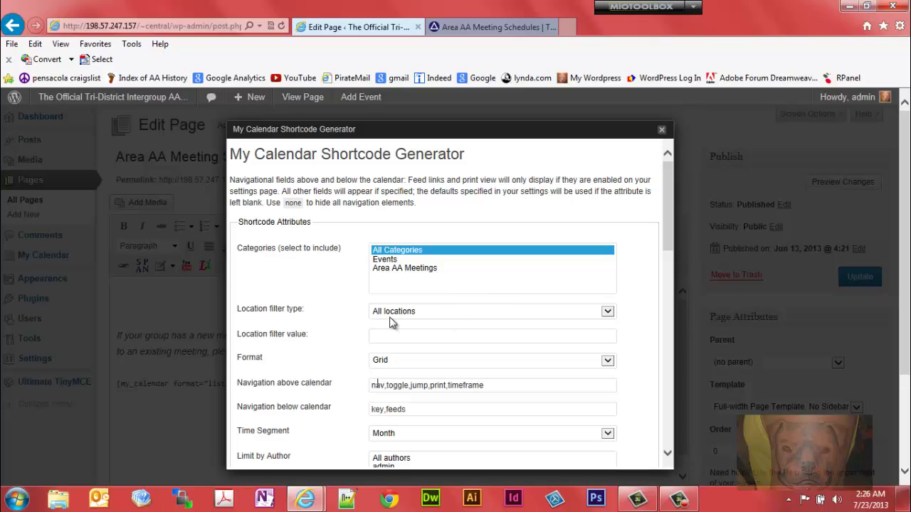
mouse_move(667, 222)
mouse_down()
mouse_move(672, 330)
mouse_move(677, 218)
mouse_up()
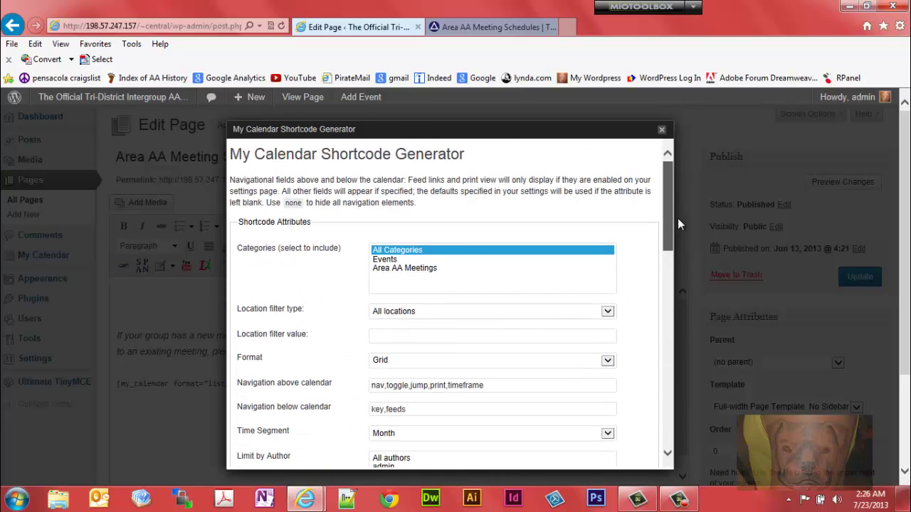
click(662, 132)
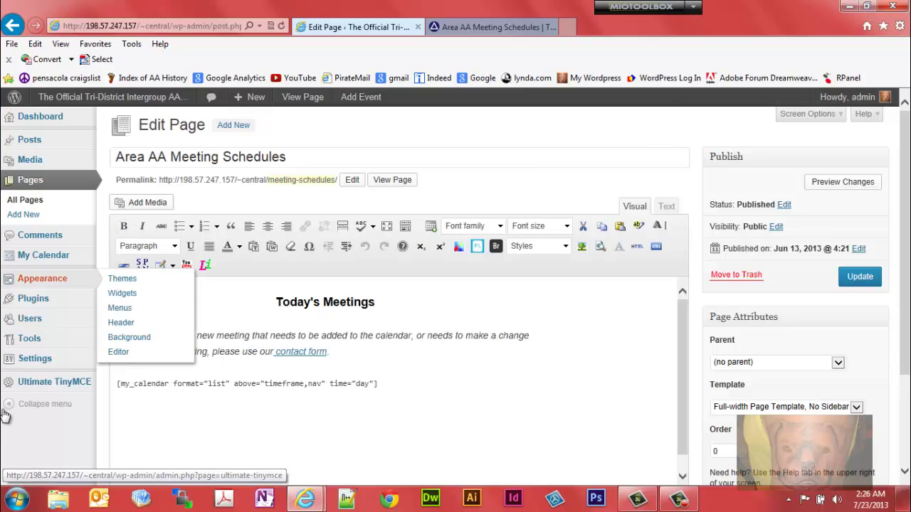
Step: Reopen My Calendar's help page and examine the Get Plug-in Support form, including its Support Request field
mouse_move(36, 262)
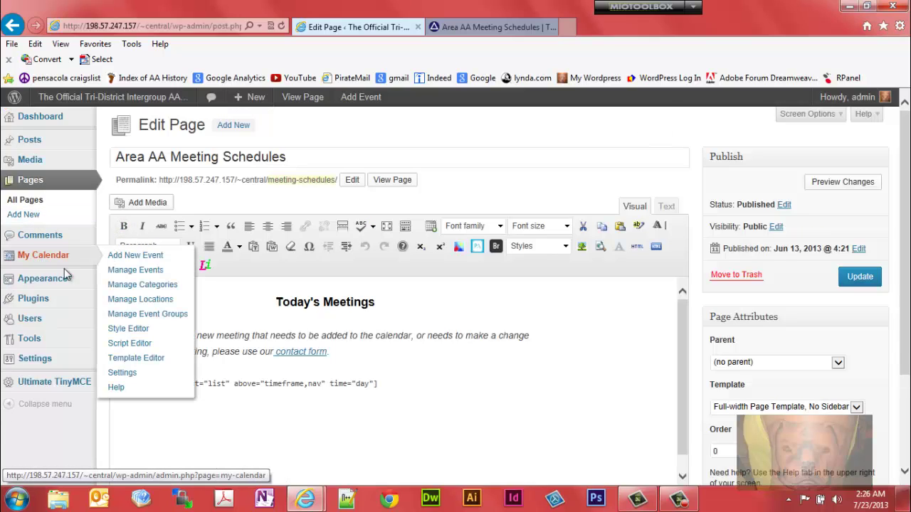
click(121, 389)
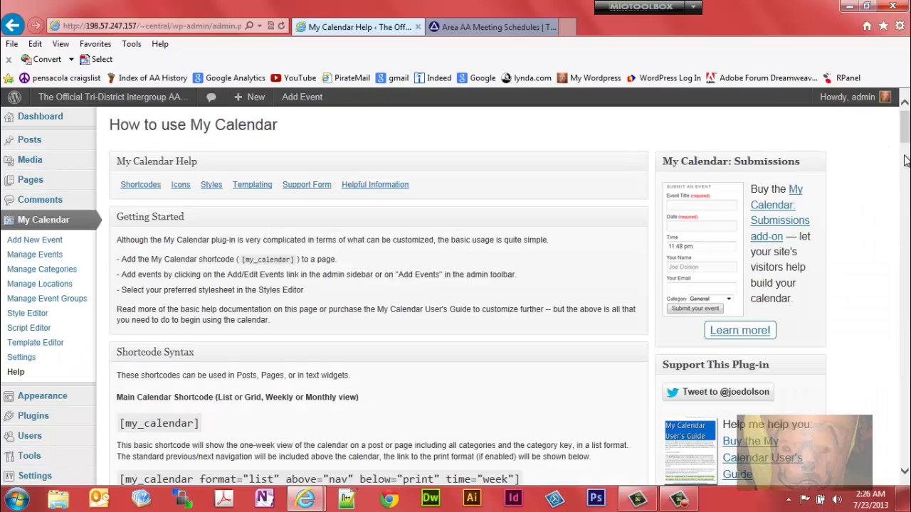
drag(908, 125, 905, 402)
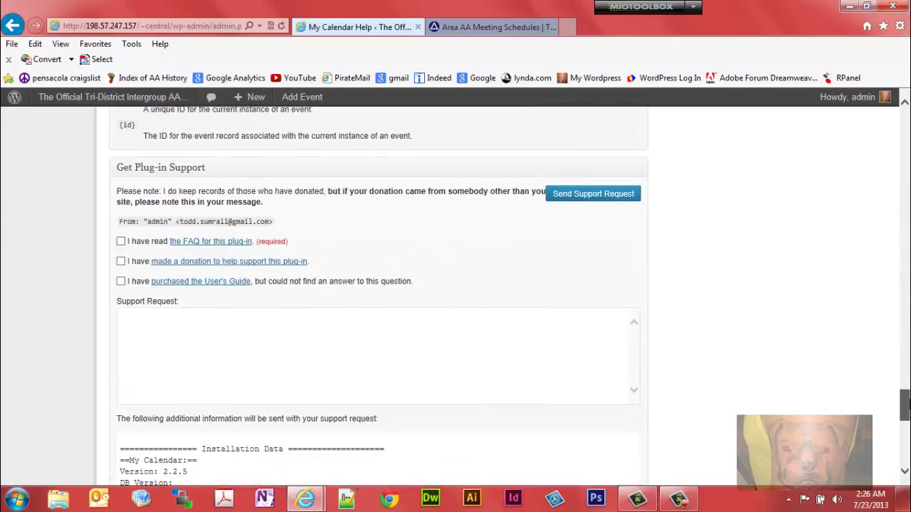
click(283, 328)
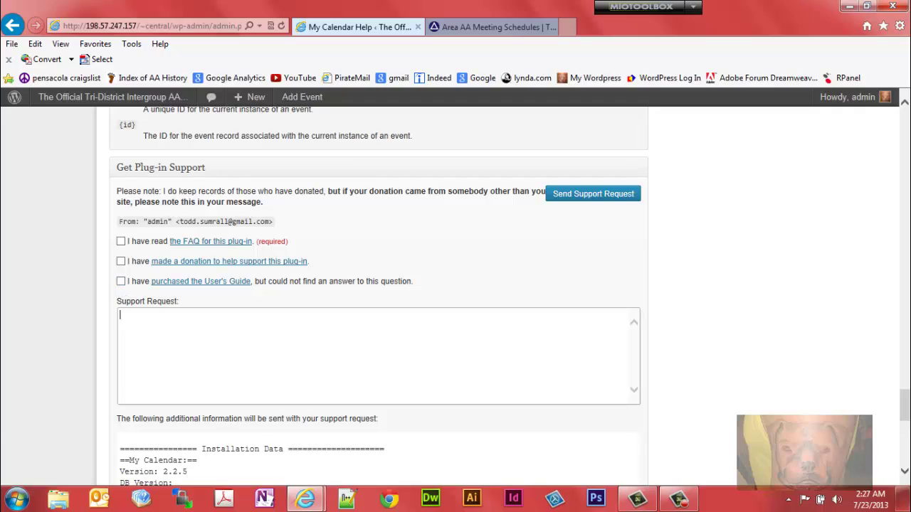
Step: Return to the beginning of the How to use My Calendar page and review its help topics
drag(907, 411, 906, 114)
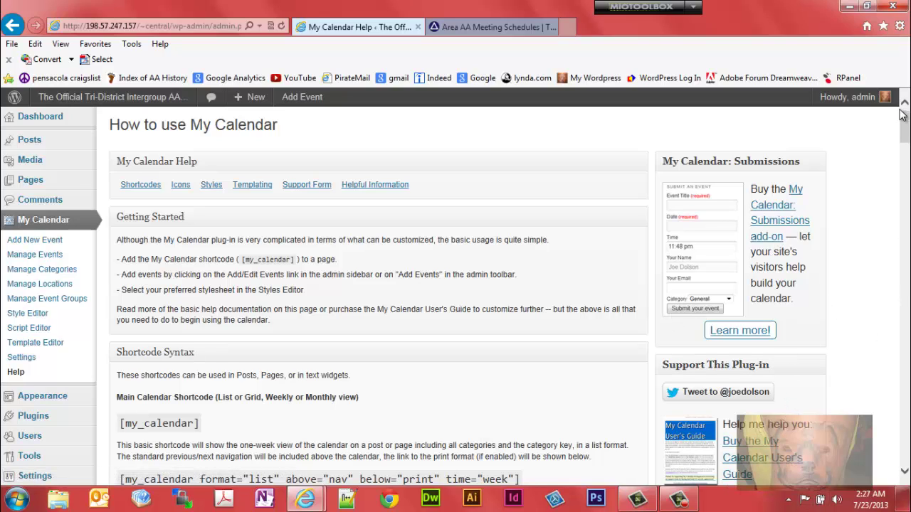
mouse_move(904, 137)
mouse_down()
mouse_move(905, 146)
mouse_move(906, 137)
mouse_up()
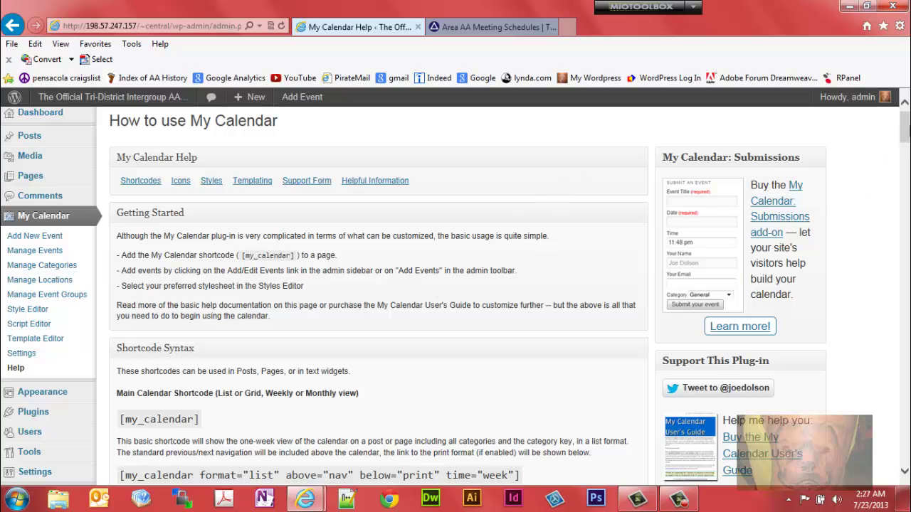
mouse_move(906, 132)
mouse_down()
mouse_move(906, 149)
mouse_move(906, 127)
mouse_up()
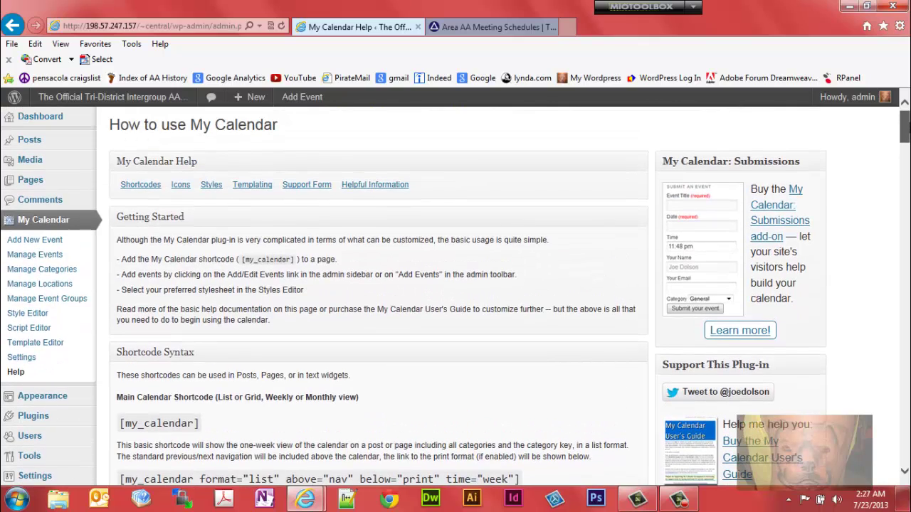